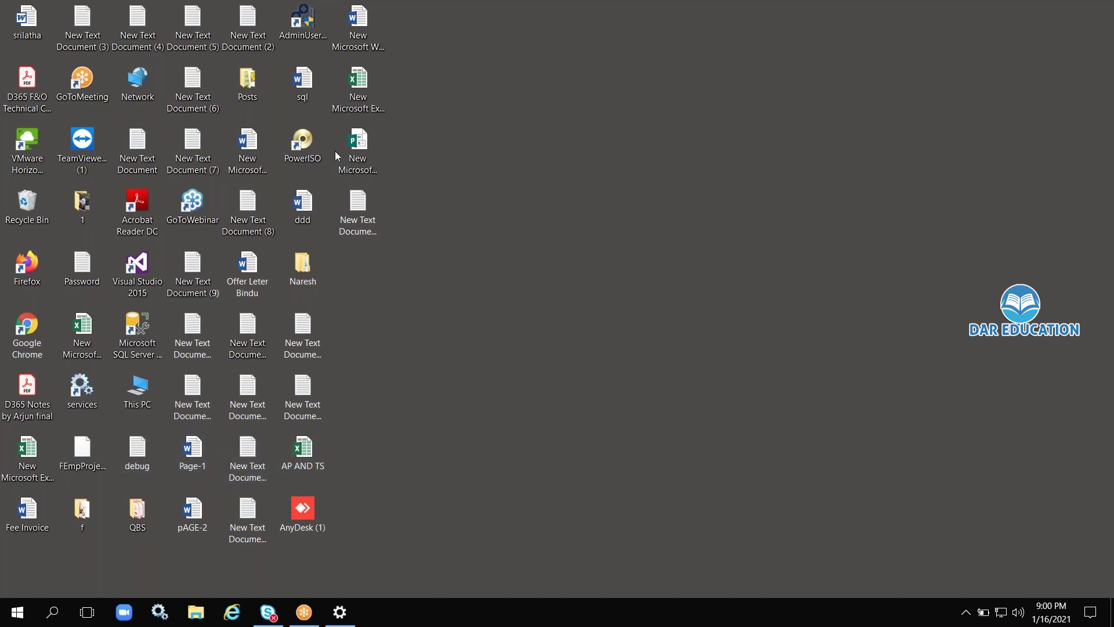
- Move the AdminUser shortcut onto empty desktop space and close the provisioning form without submitting
{"action": "left_click_drag", "start_coordinate": [309, 47], "coordinate": [583, 291]}
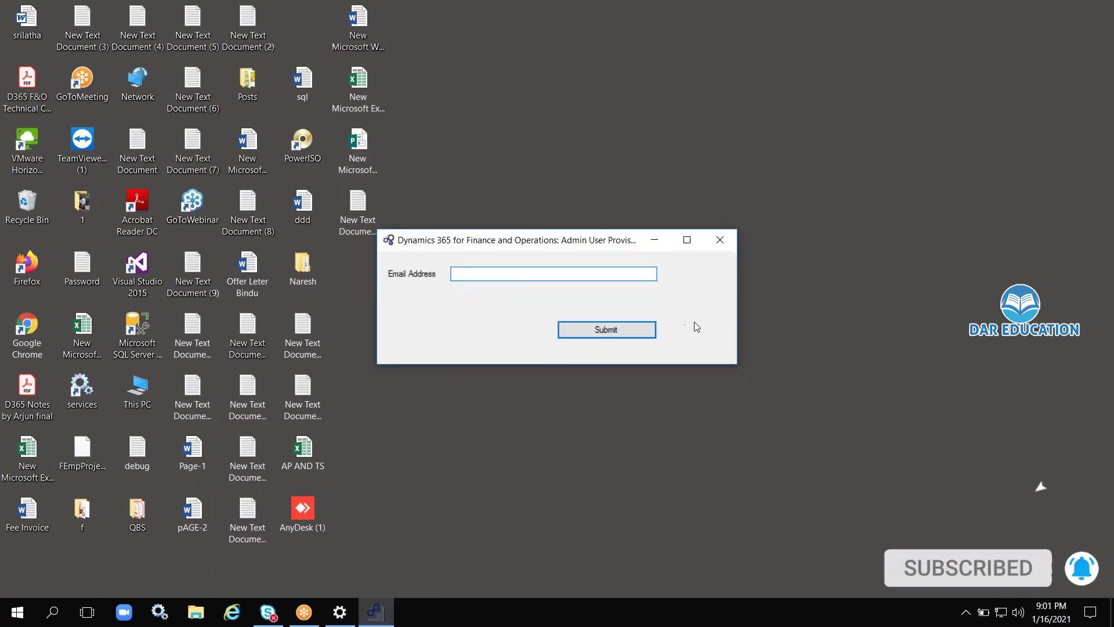
{"action": "left_click", "coordinate": [721, 241]}
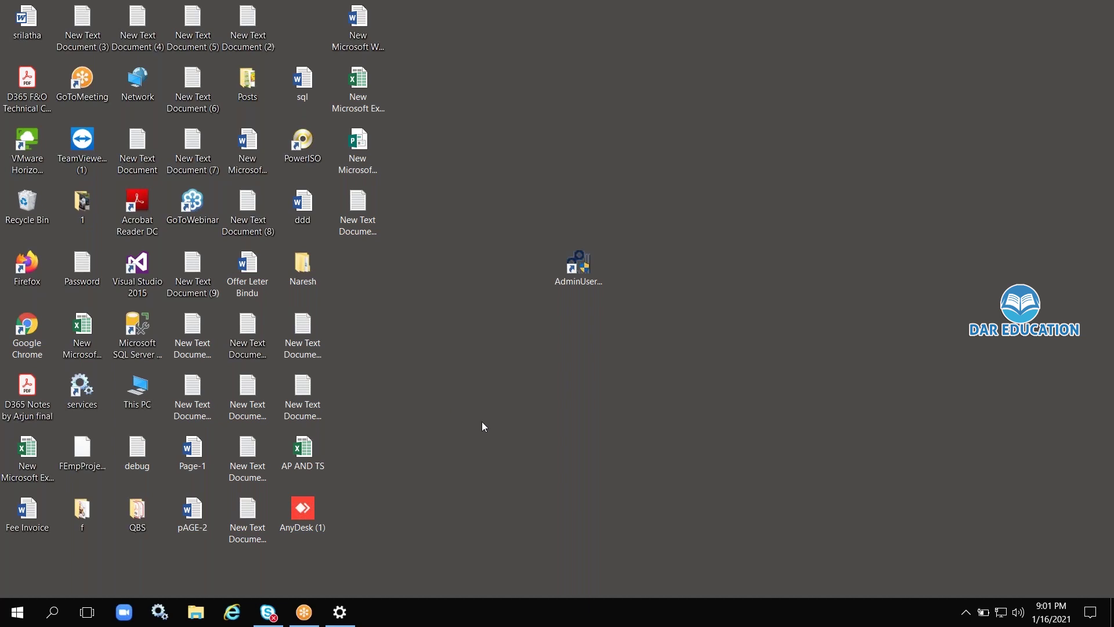
- Launch Chrome from its shortcut menu and load the Finance and Operations bookmark
{"action": "right_click", "coordinate": [36, 326]}
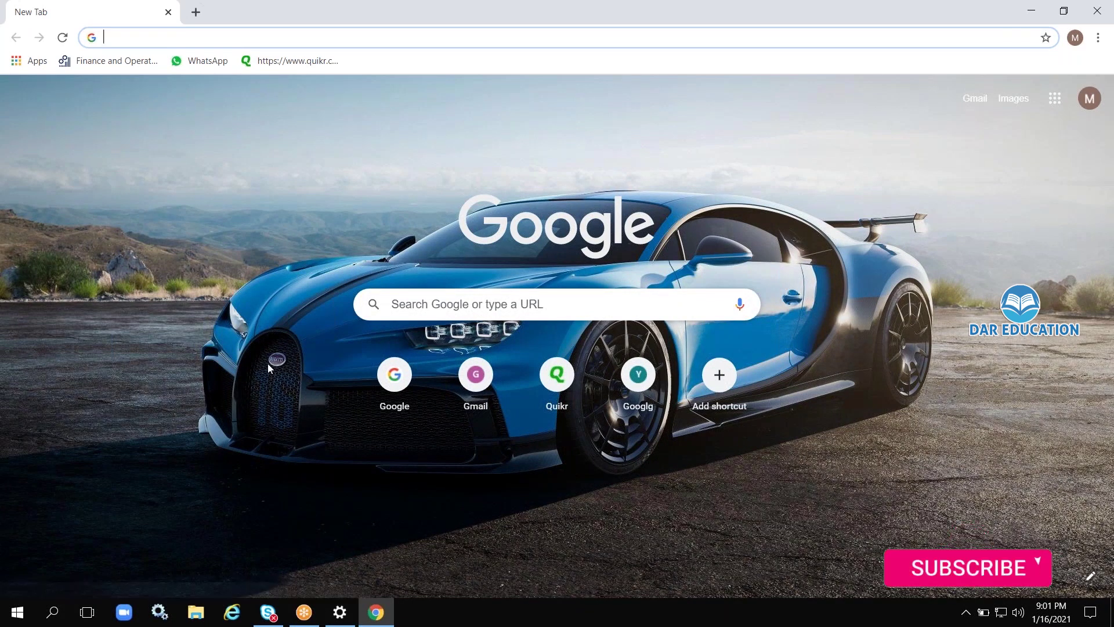
{"action": "left_click", "coordinate": [115, 62]}
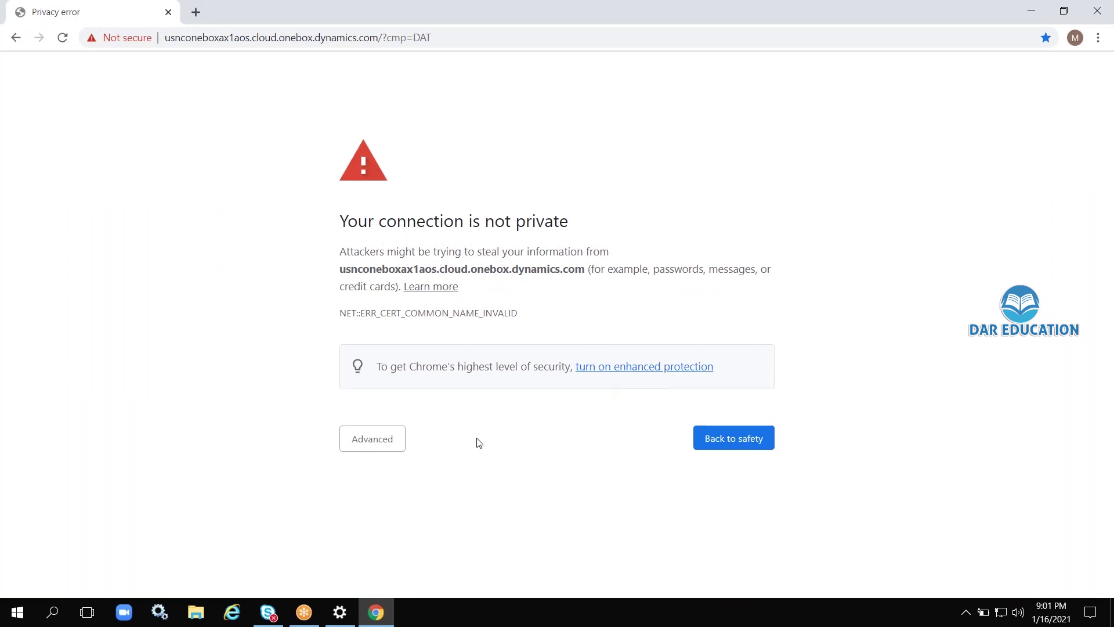
- Bypass the NET::ERR_CERT_COMMON_NAME_INVALID warning through Advanced and proceed to the onebox site
{"action": "left_click", "coordinate": [383, 449]}
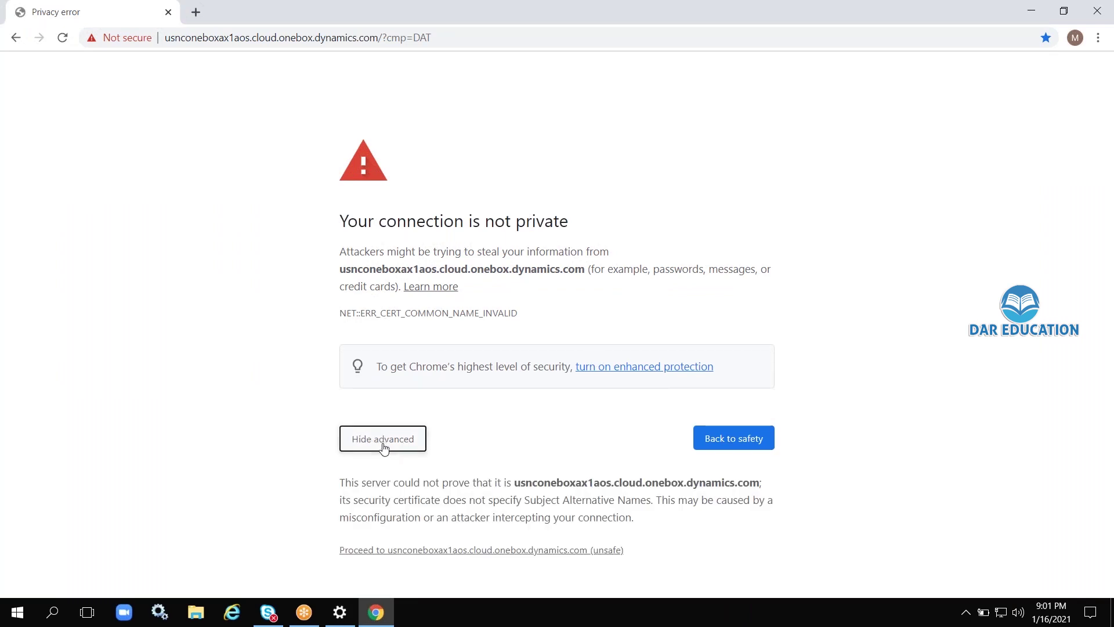
{"action": "left_click", "coordinate": [508, 551]}
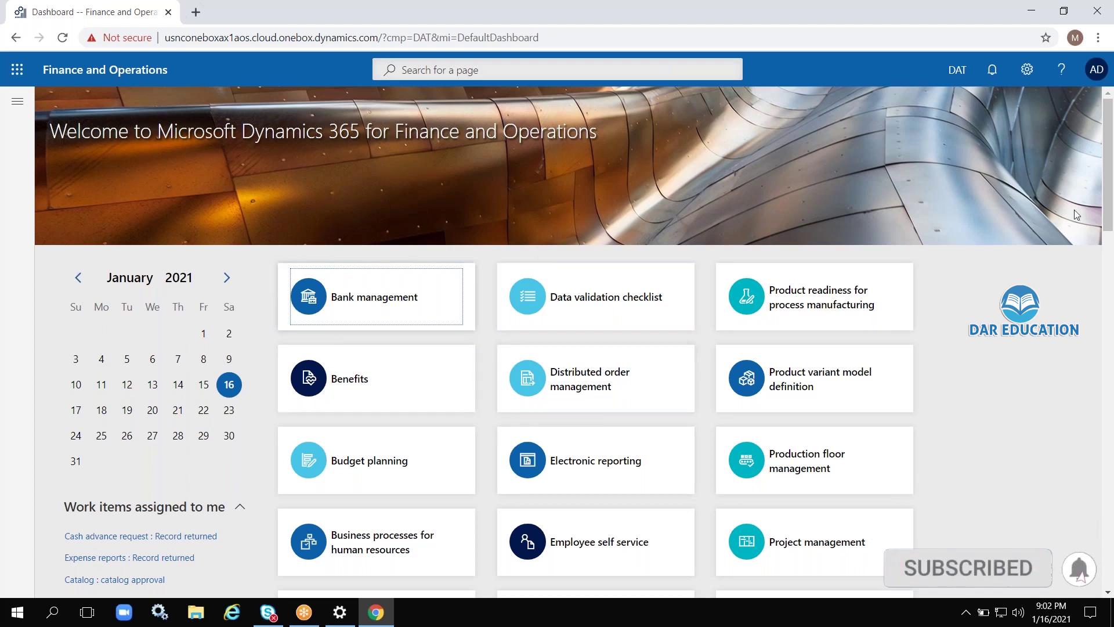
{"action": "left_click", "coordinate": [1099, 73]}
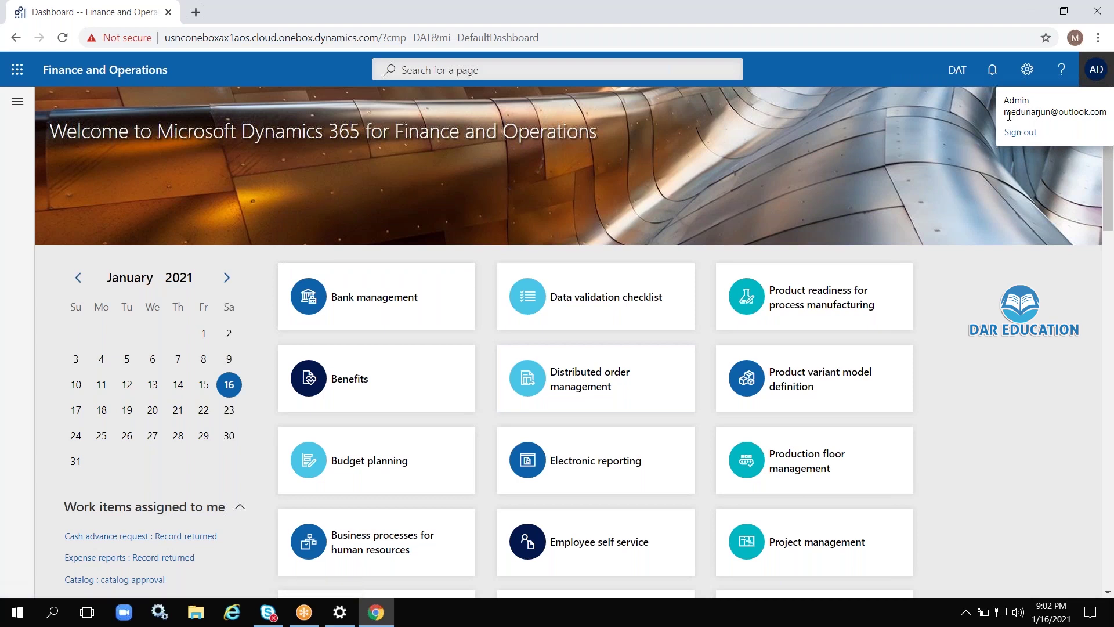
{"action": "left_click_drag", "start_coordinate": [1005, 112], "coordinate": [1105, 114]}
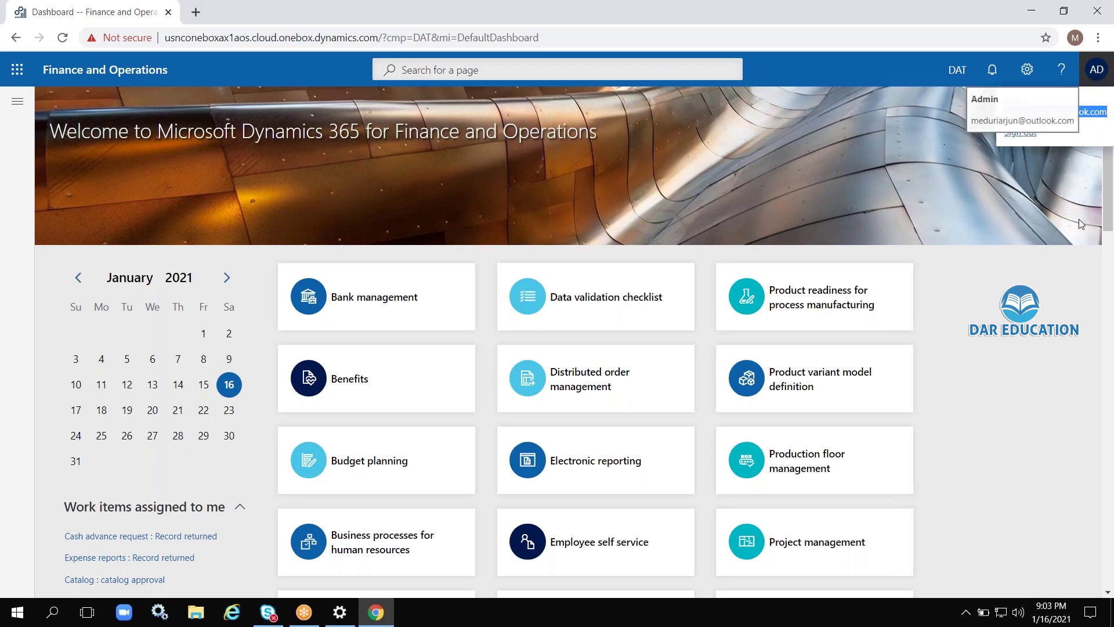
{"action": "left_click", "coordinate": [1098, 76]}
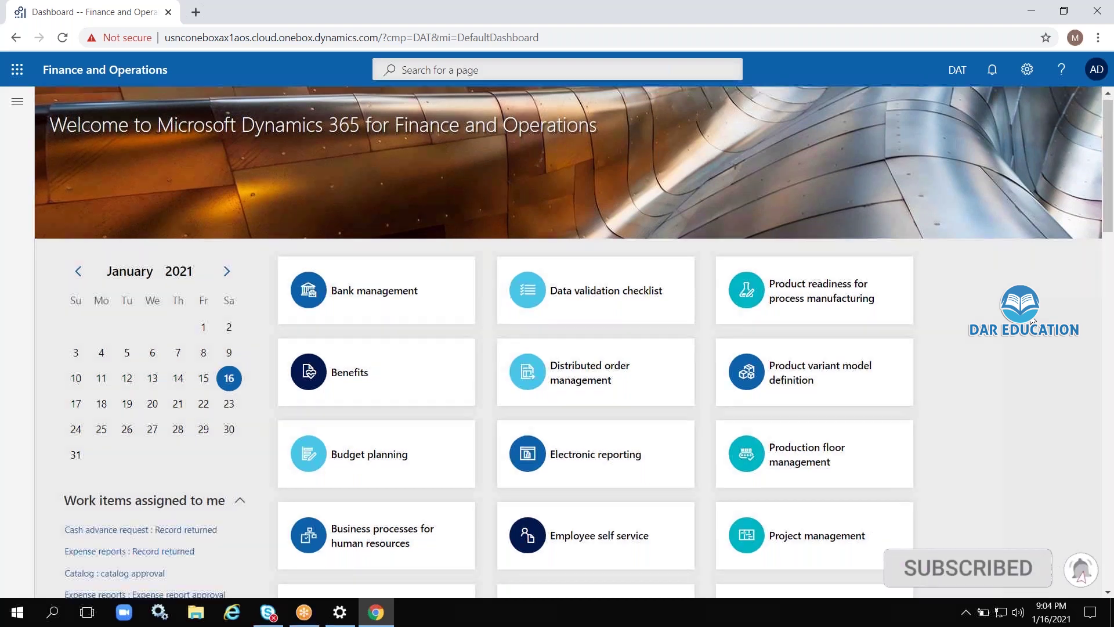
{"action": "scroll", "coordinate": [1033, 320], "scroll_direction": "down", "scroll_amount": 3}
{"action": "scroll", "coordinate": [1033, 320], "scroll_direction": "up", "scroll_amount": 3}
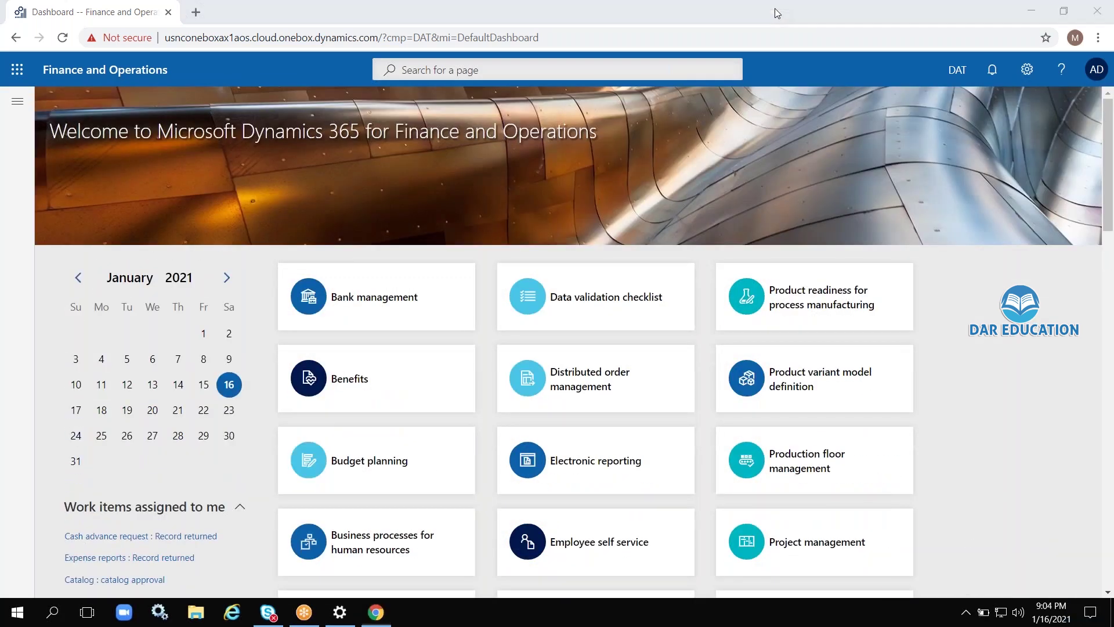
{"action": "left_click", "coordinate": [1029, 12]}
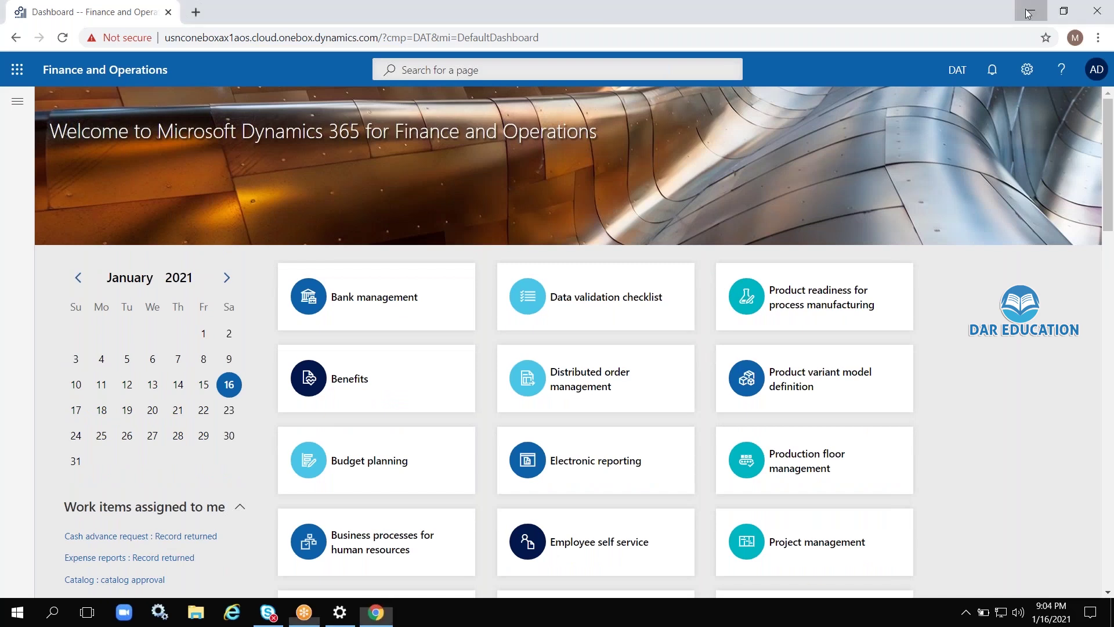
{"action": "left_click", "coordinate": [1029, 13]}
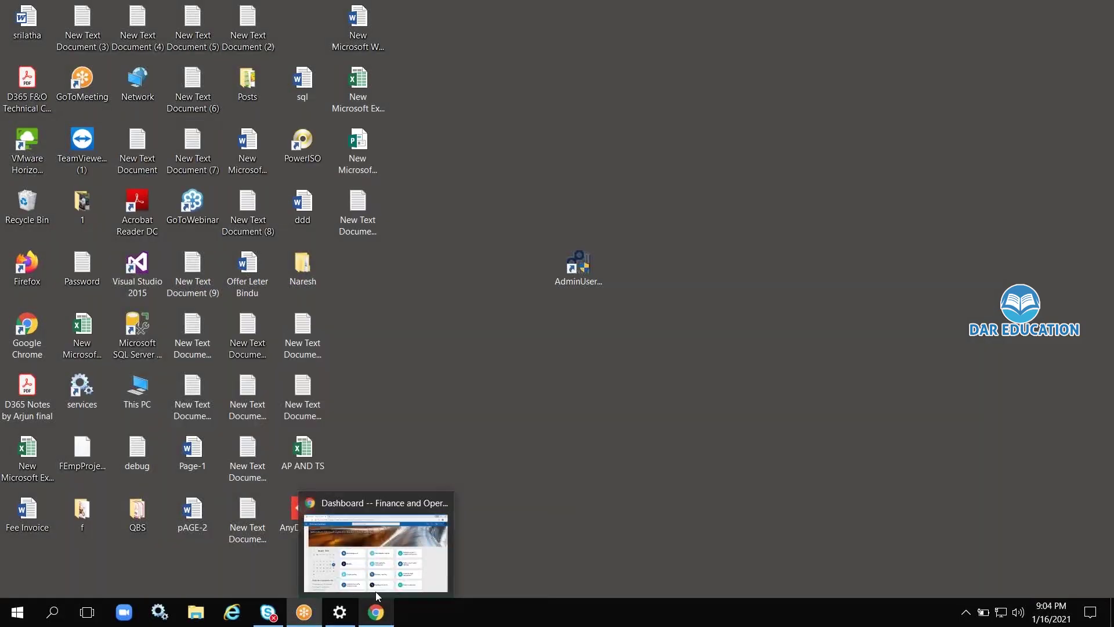
{"action": "left_click", "coordinate": [378, 594]}
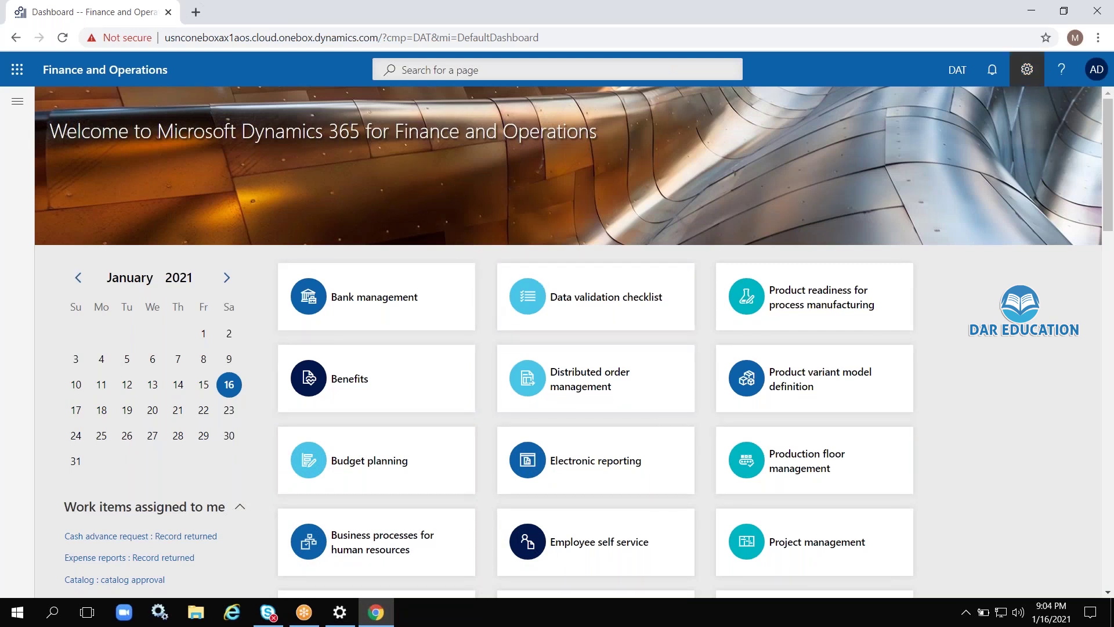
- Minimize the Chrome window to reach the Windows desktop
{"action": "left_click", "coordinate": [1032, 12]}
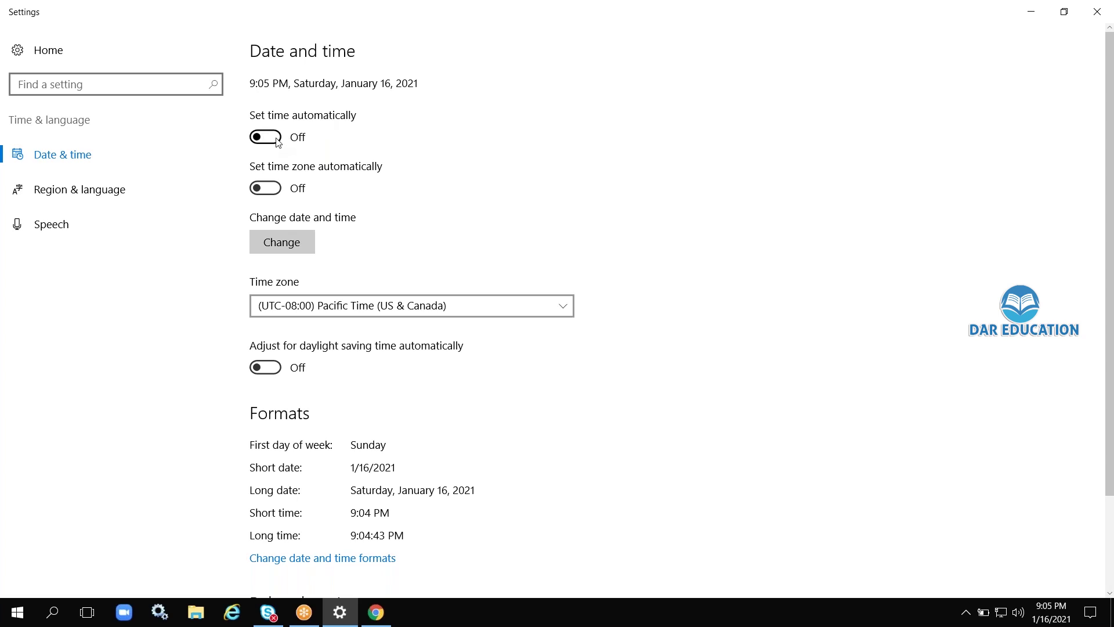
- Minimize Settings, place the AdminUserProvisioning shortcut beside the other icons, and return to Chrome
{"action": "left_click", "coordinate": [1023, 17]}
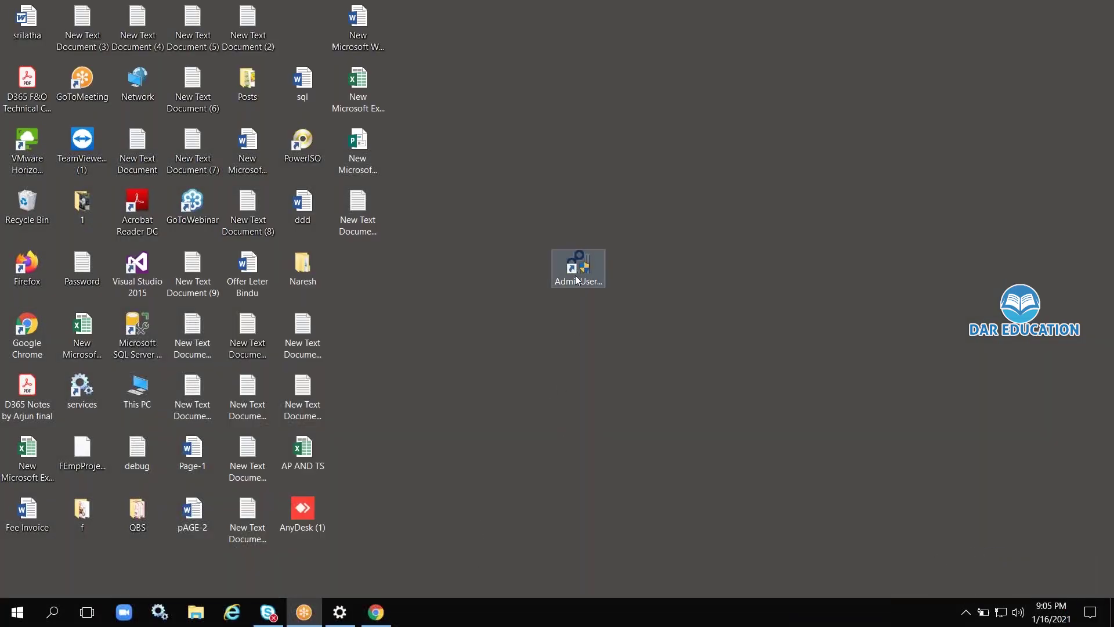
{"action": "left_click_drag", "start_coordinate": [578, 267], "coordinate": [410, 284]}
{"action": "left_click_drag", "start_coordinate": [360, 277], "coordinate": [361, 278]}
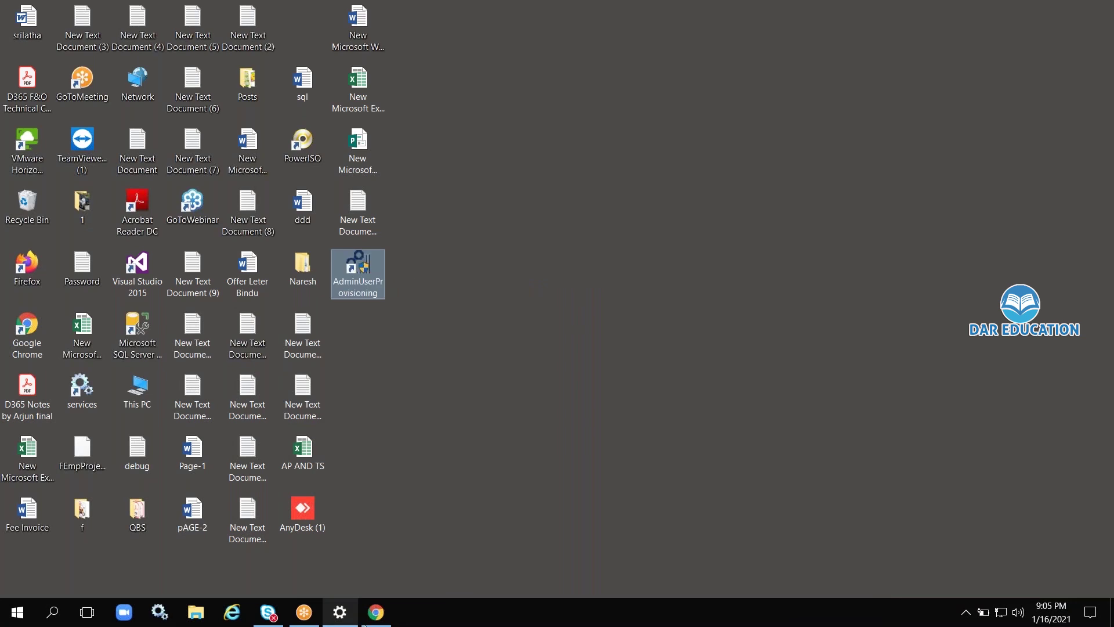
{"action": "left_click", "coordinate": [378, 616]}
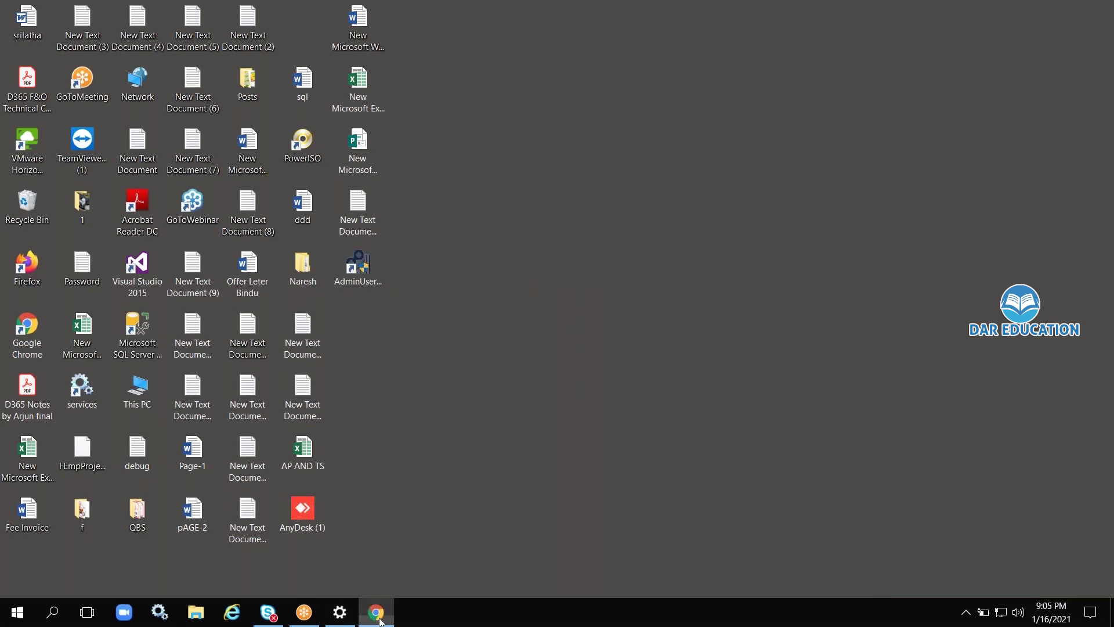
{"action": "scroll", "coordinate": [672, 423], "scroll_direction": "down", "scroll_amount": 1}
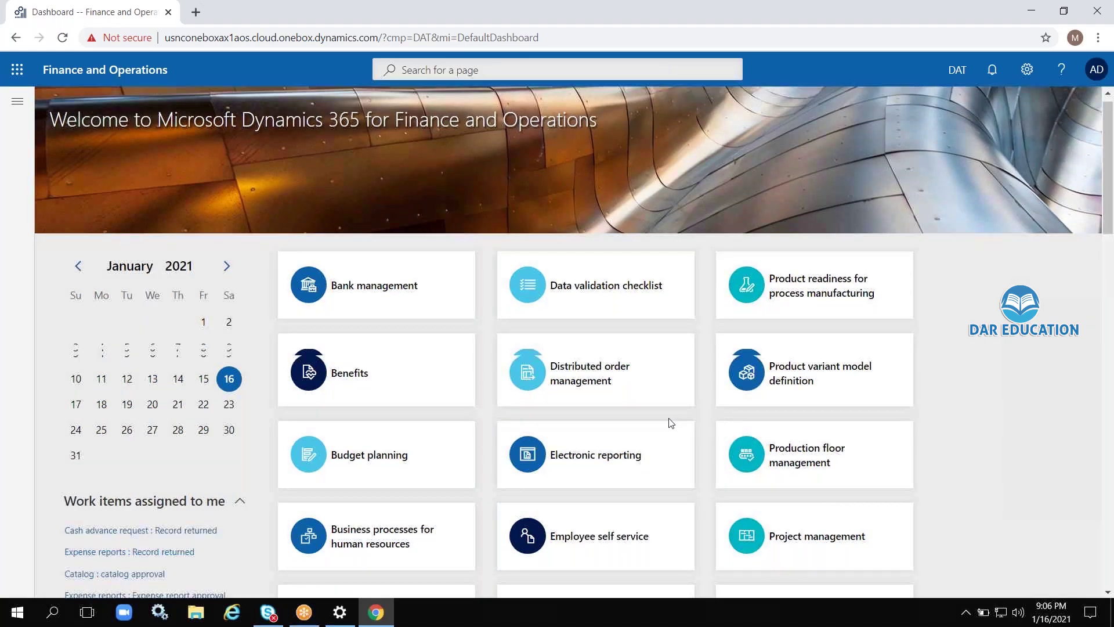
{"action": "scroll", "coordinate": [671, 423], "scroll_direction": "down", "scroll_amount": 2}
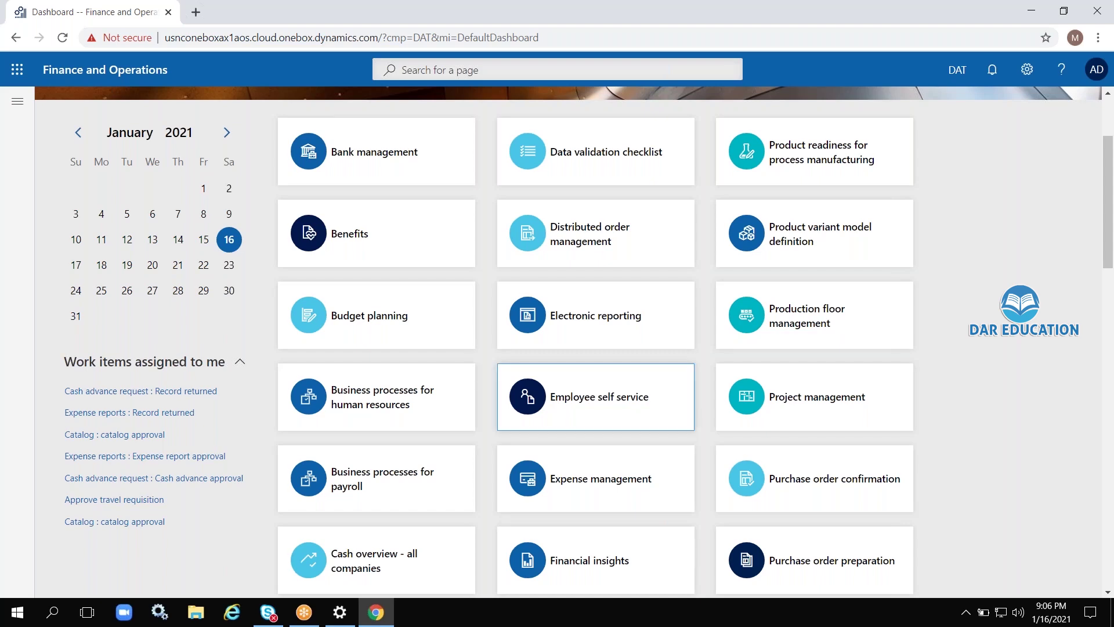
{"action": "scroll", "coordinate": [672, 423], "scroll_direction": "up", "scroll_amount": 3}
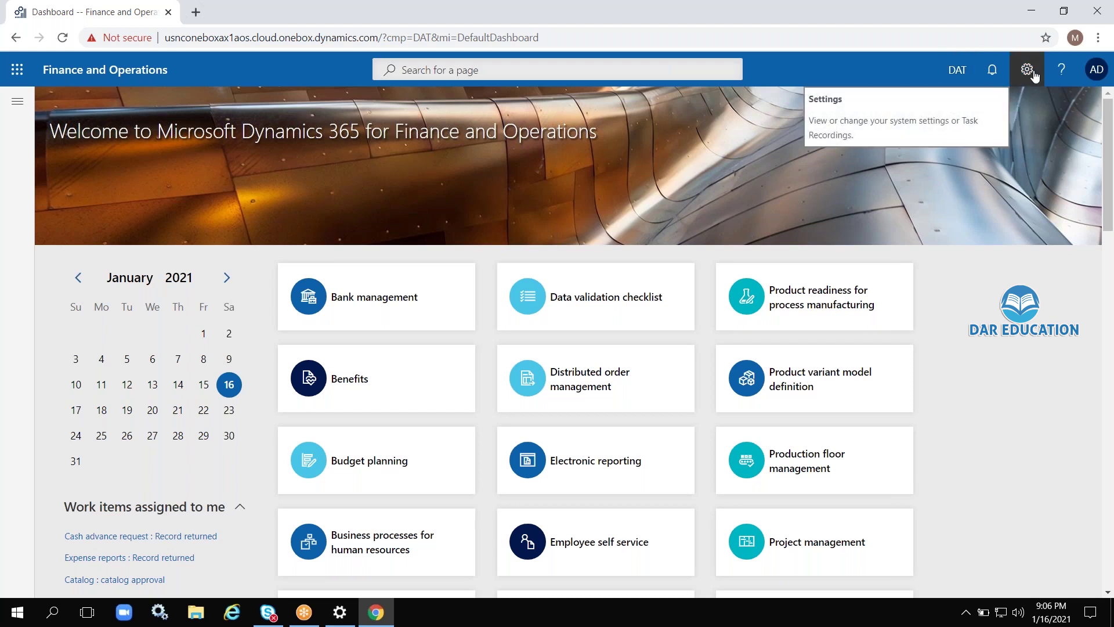
{"action": "left_click", "coordinate": [1103, 71]}
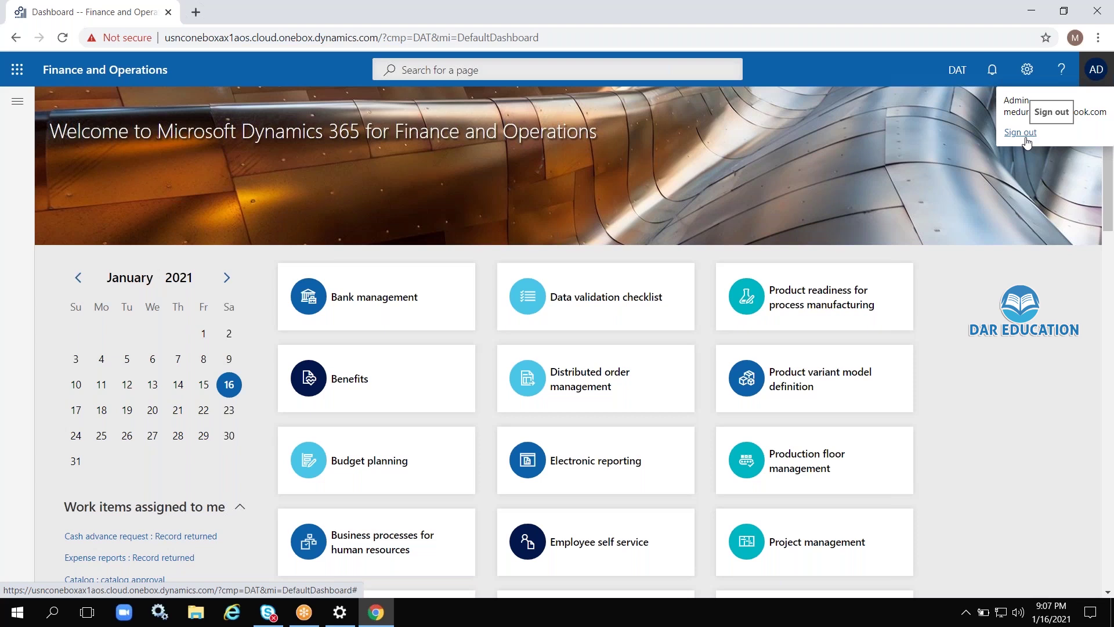
{"action": "left_click", "coordinate": [994, 345]}
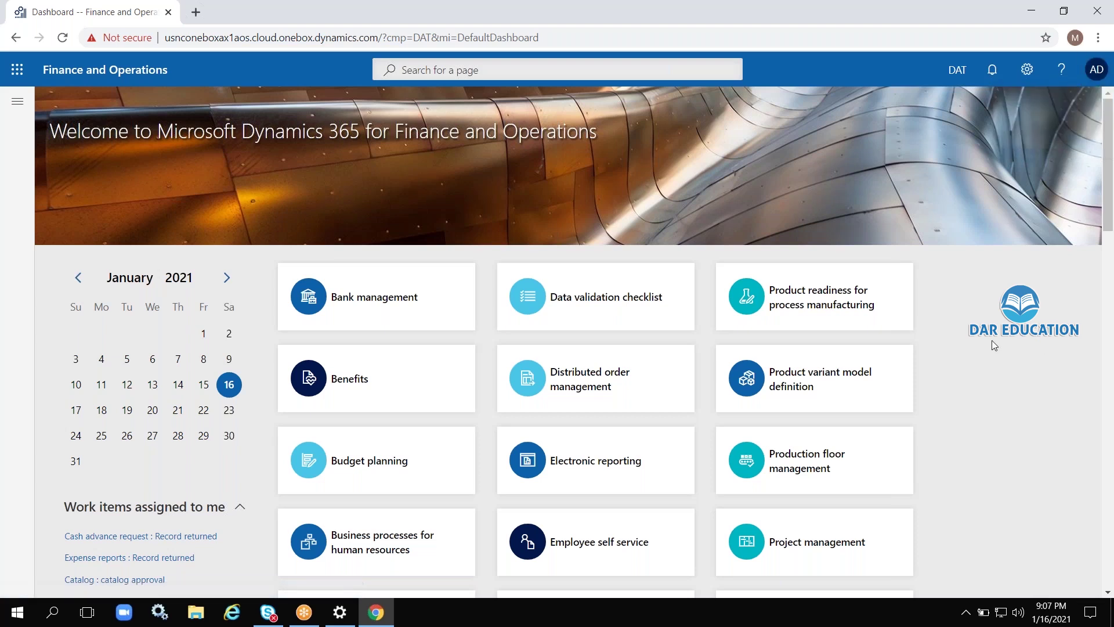
{"action": "left_click", "coordinate": [18, 106]}
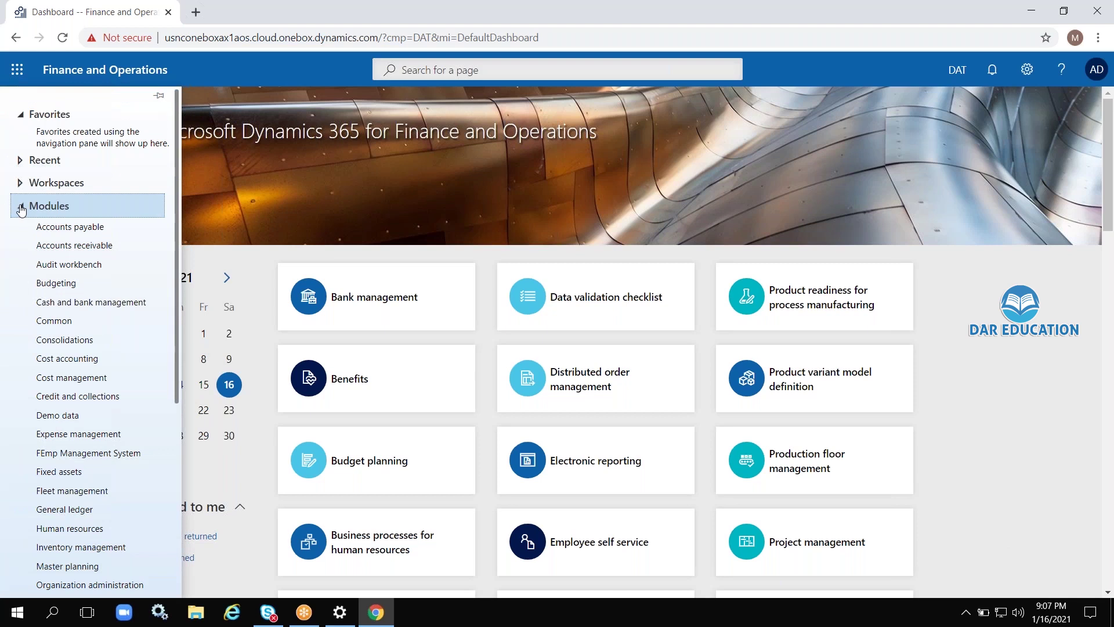
{"action": "left_click", "coordinate": [90, 207]}
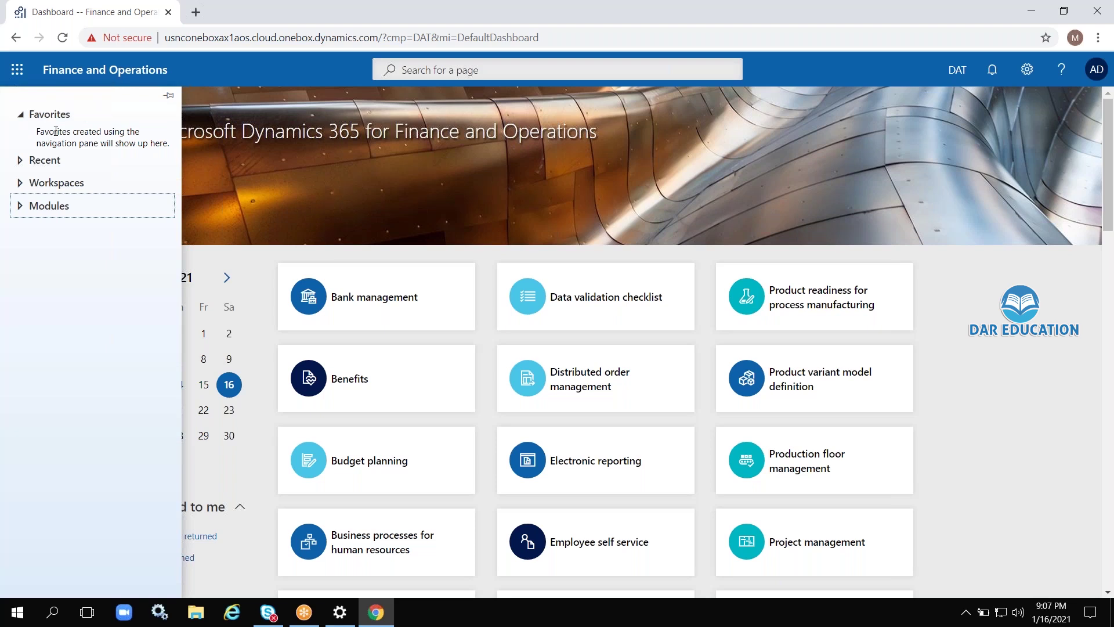
{"action": "left_click", "coordinate": [19, 169]}
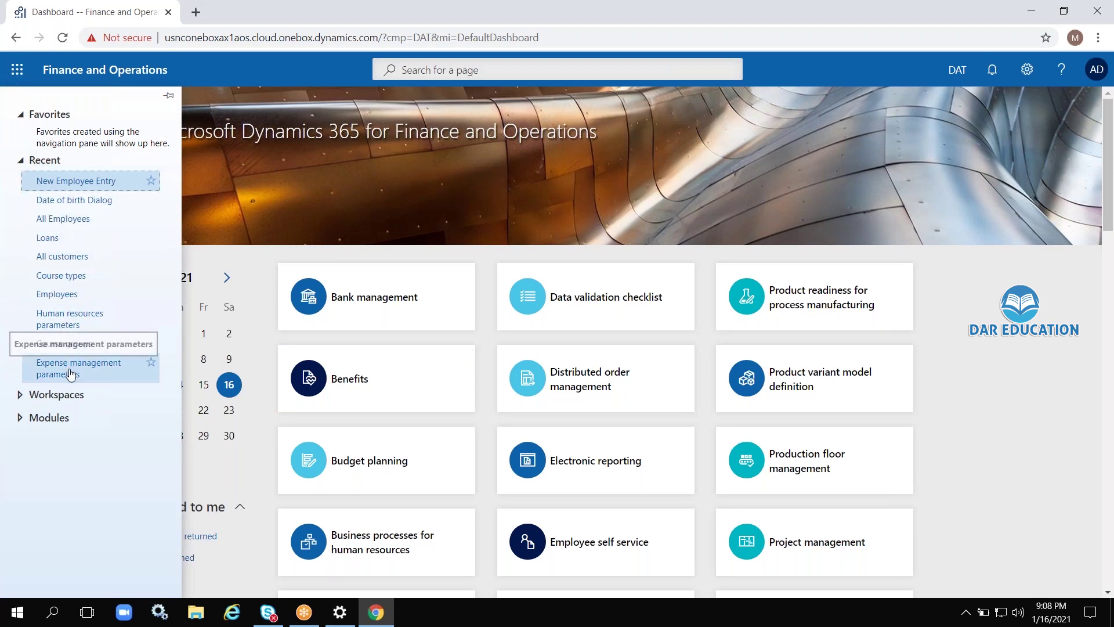
{"action": "left_click", "coordinate": [20, 159]}
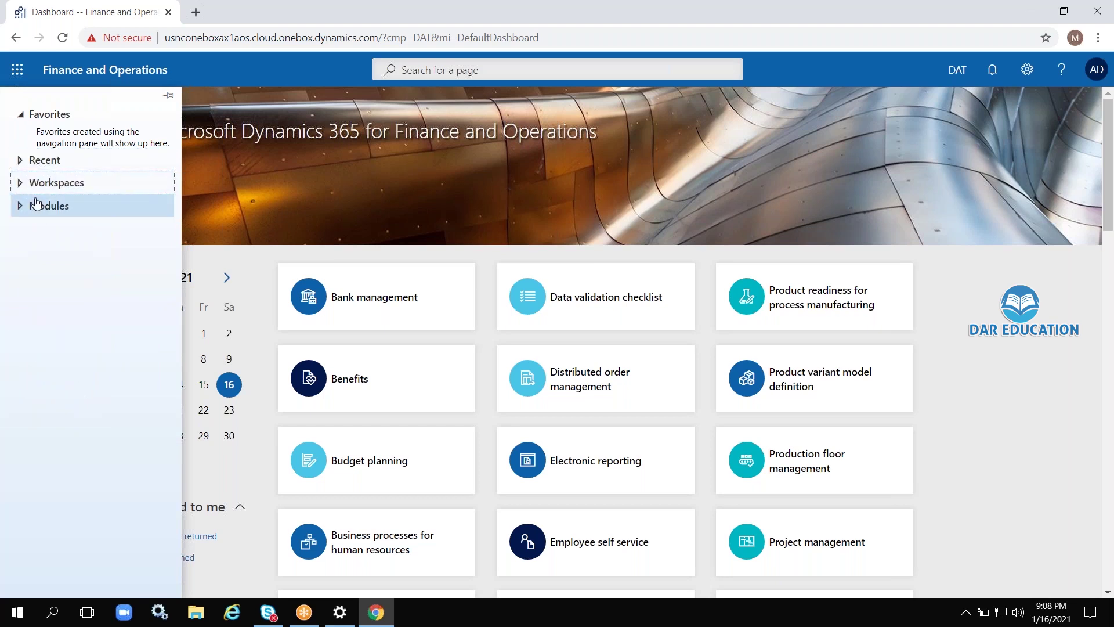
{"action": "left_click", "coordinate": [19, 182]}
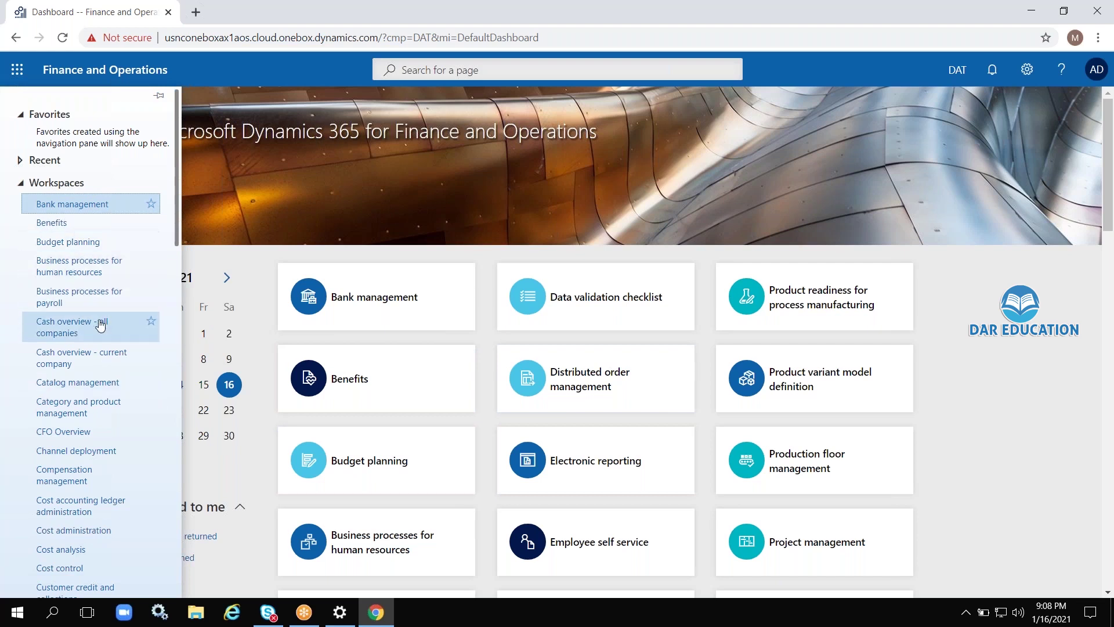
{"action": "left_click", "coordinate": [985, 335]}
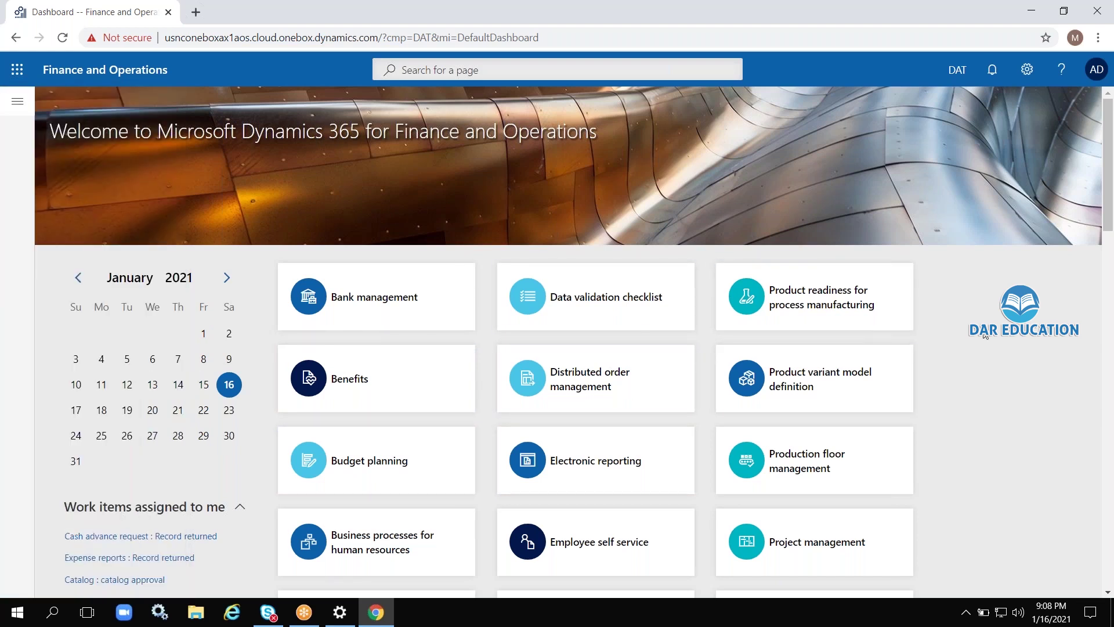
{"action": "scroll", "coordinate": [985, 335], "scroll_direction": "down", "scroll_amount": 17}
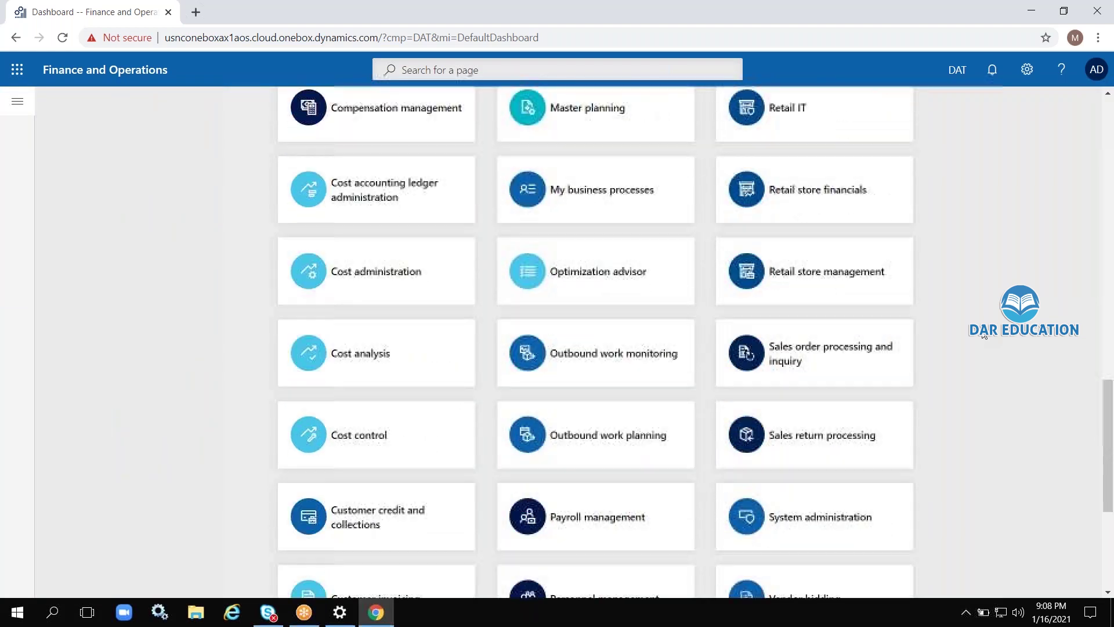
{"action": "scroll", "coordinate": [985, 335], "scroll_direction": "down", "scroll_amount": 5}
{"action": "scroll", "coordinate": [982, 336], "scroll_direction": "up", "scroll_amount": 12}
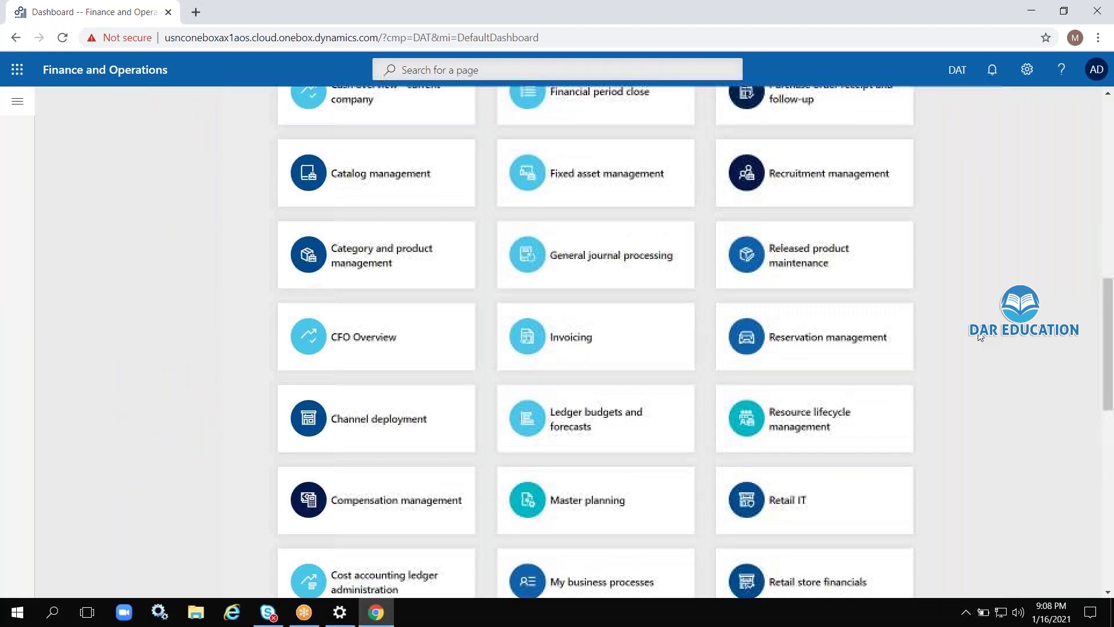
{"action": "scroll", "coordinate": [980, 337], "scroll_direction": "up", "scroll_amount": 12}
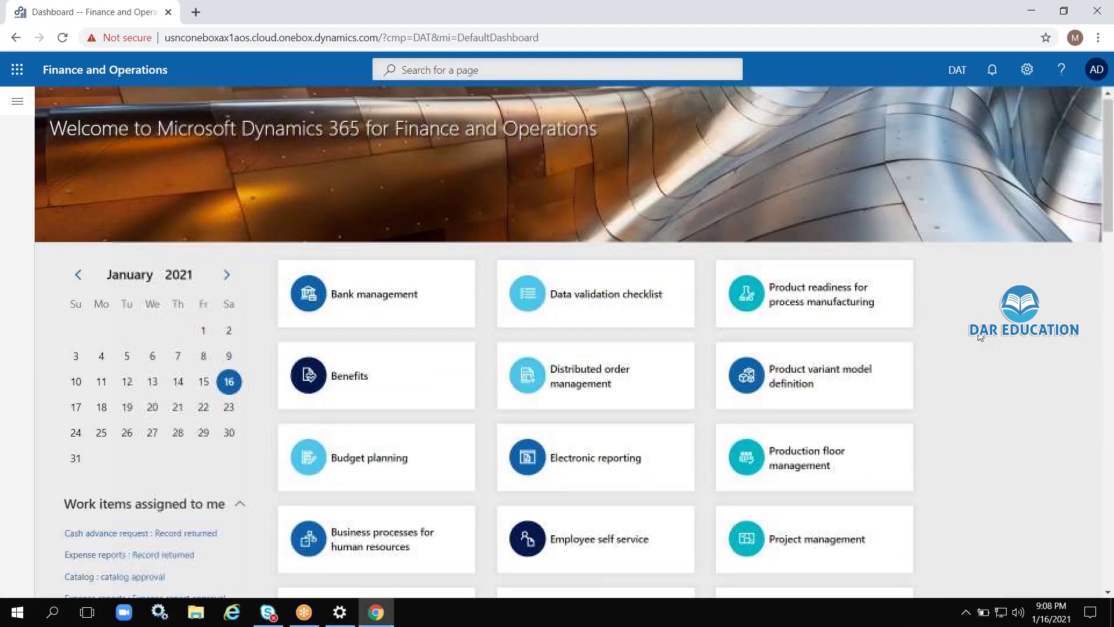